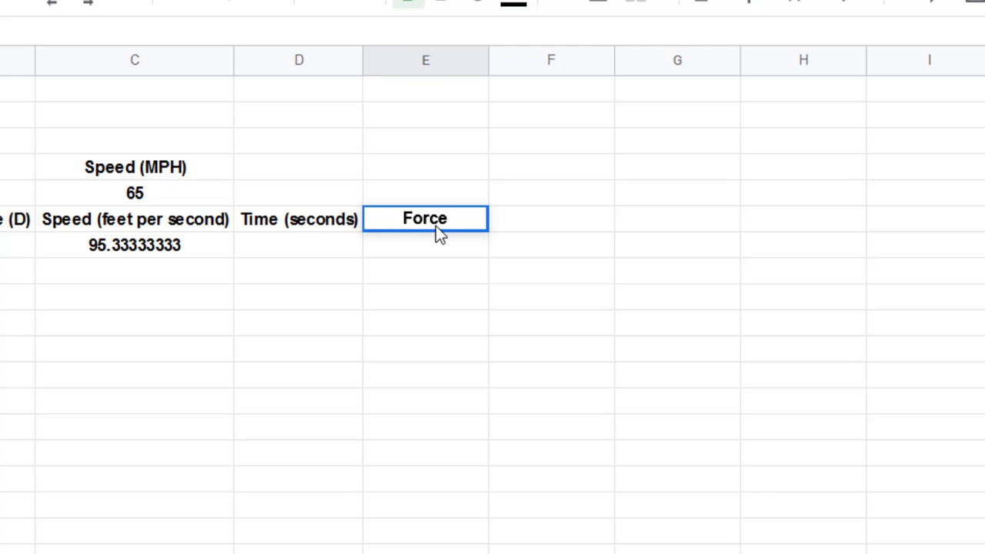
# - Complete the header in cell E6 so that it reads Force (F)
pyautogui.write('(F)')
pyautogui.click(493, 265)
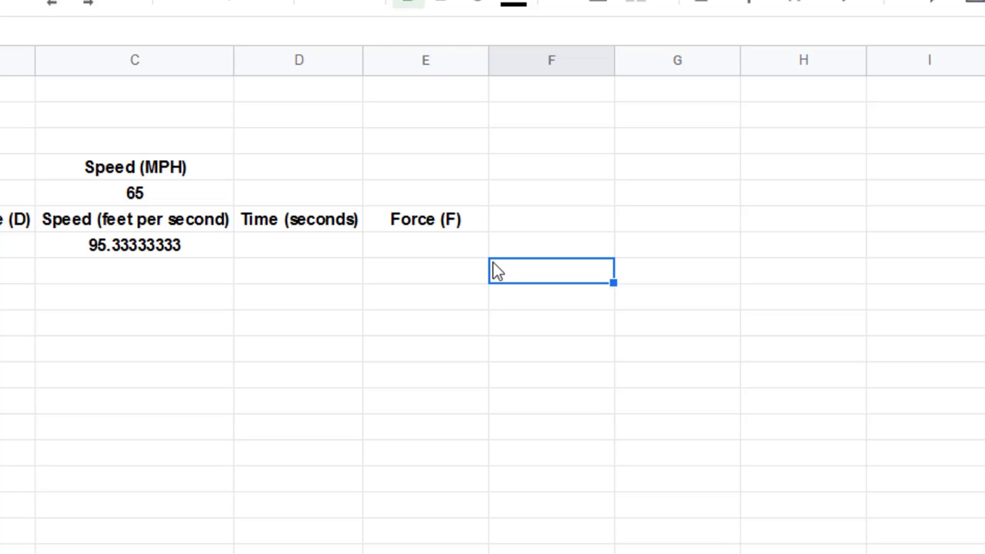
pyautogui.click(418, 231)
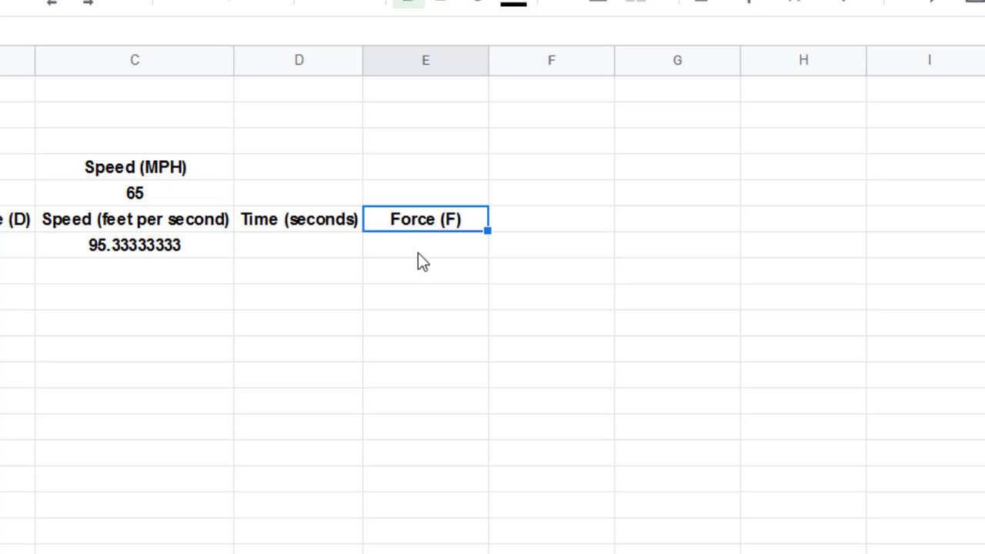
# - Try 15 and 30 as force values in cell E7, and clear the cell
pyautogui.click(418, 253)
pyautogui.write('15')
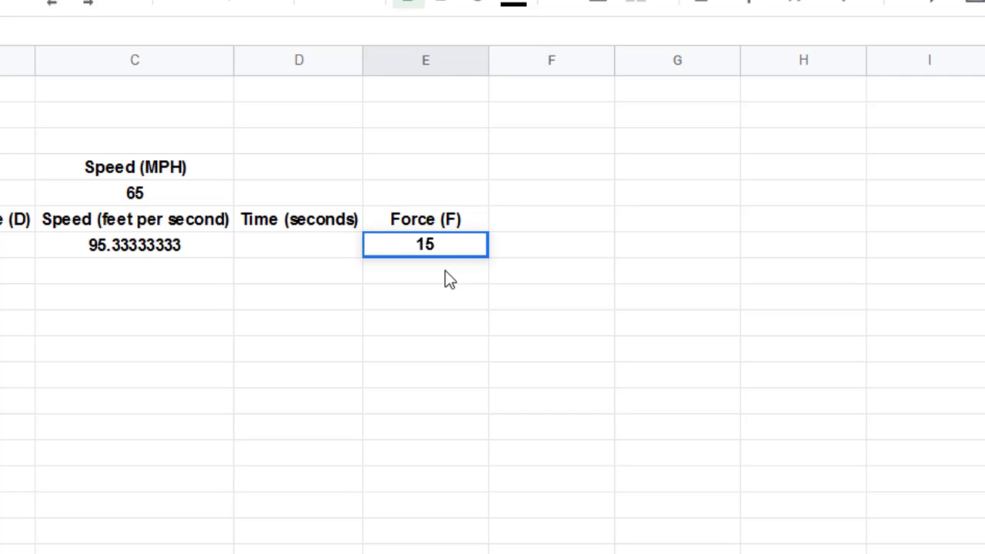
pyautogui.press('Return')
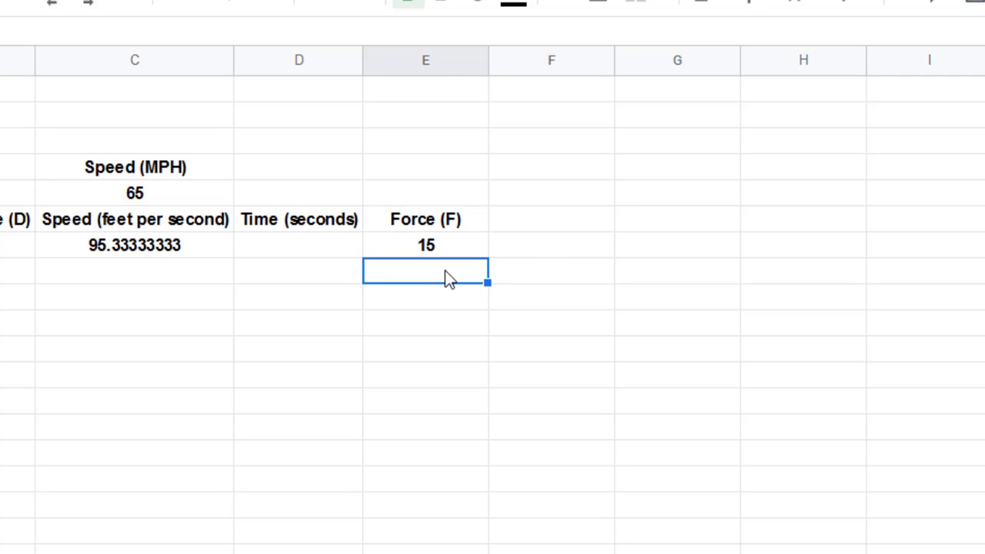
pyautogui.press('Up')
pyautogui.write('30')
pyautogui.press('Return')
pyautogui.press('Up')
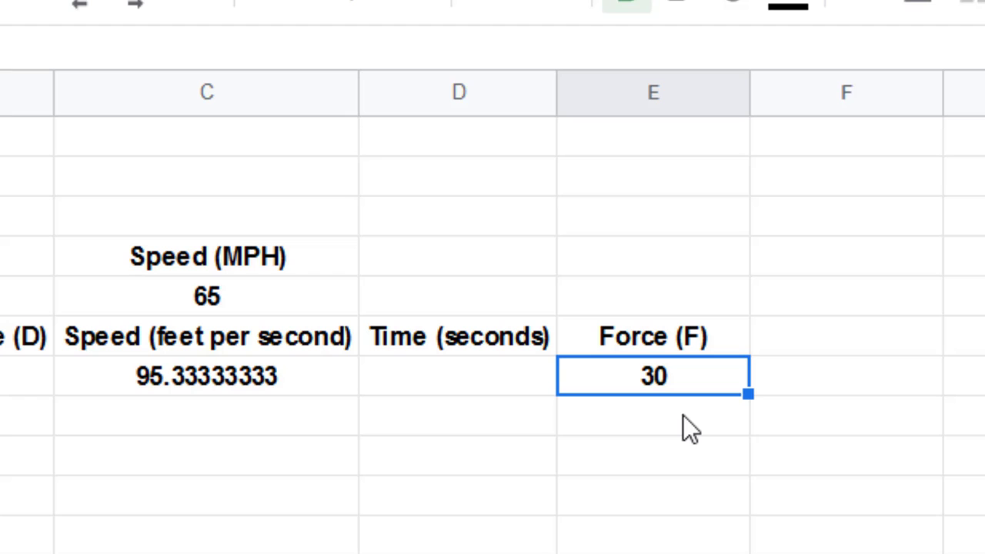
pyautogui.press('Delete')
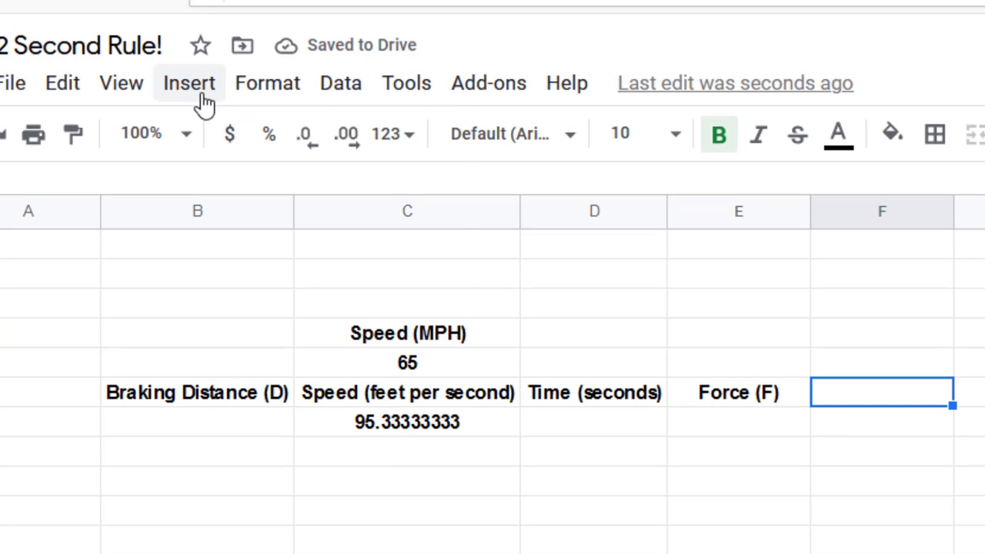
# - Insert a checkbox in cell F6, beside the Force (F) header
pyautogui.click(190, 85)
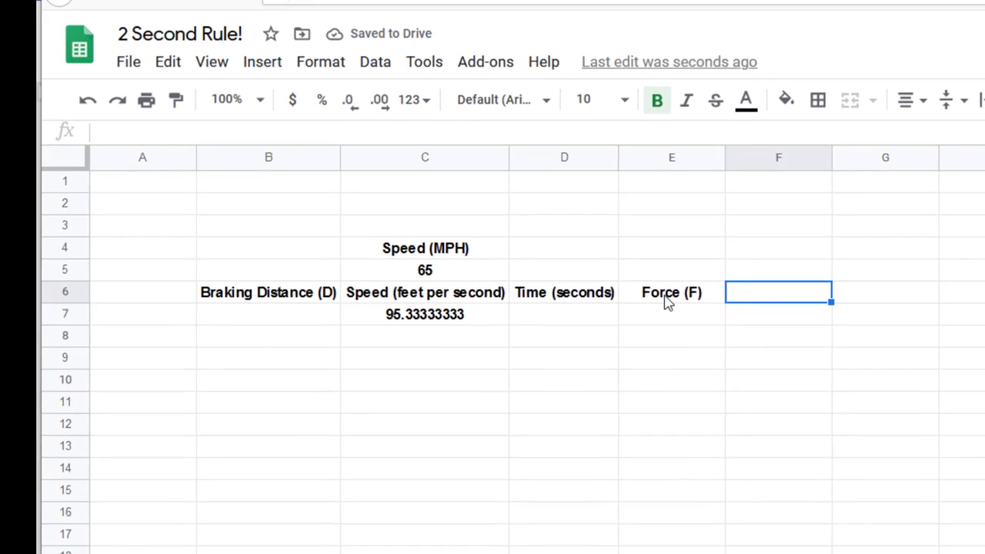
pyautogui.click(251, 65)
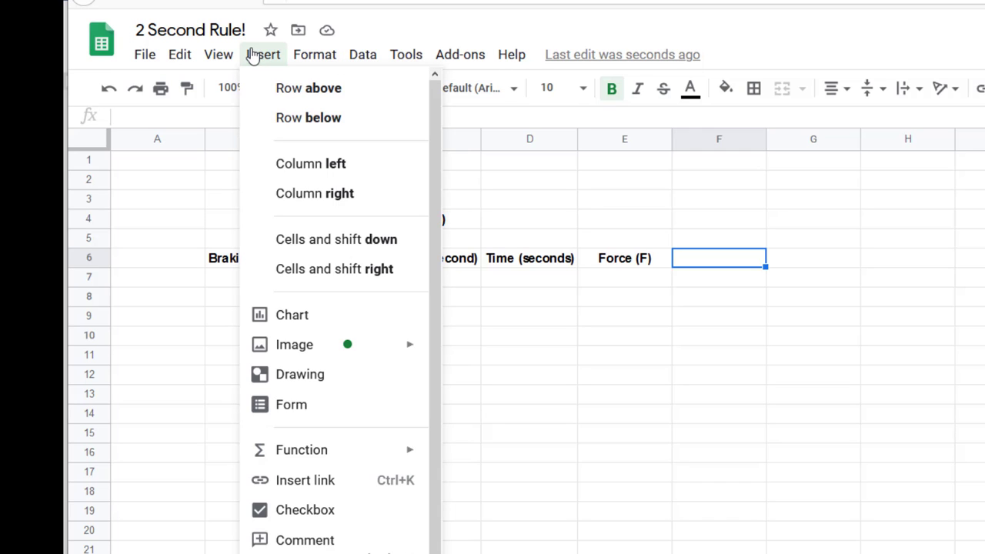
pyautogui.click(308, 509)
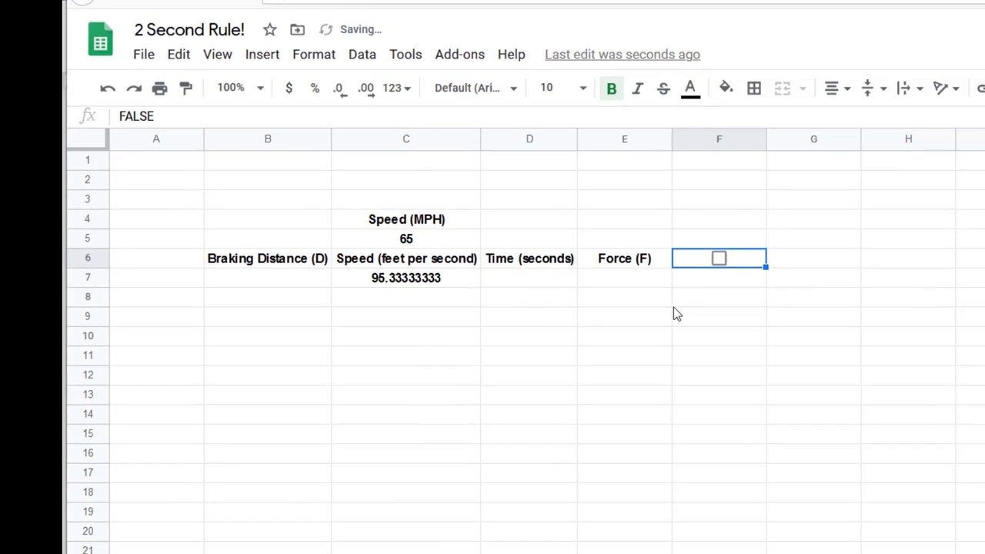
pyautogui.click(706, 303)
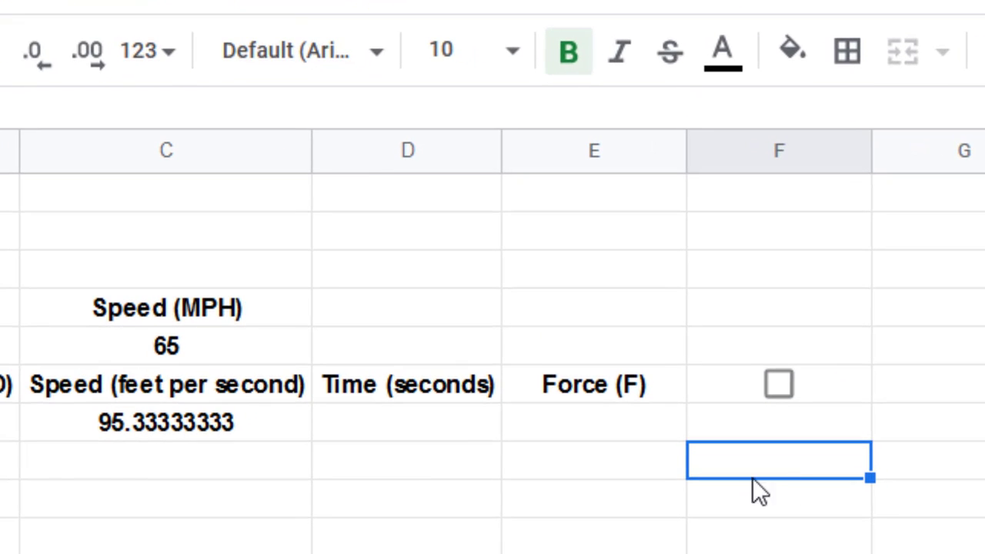
pyautogui.click(778, 385)
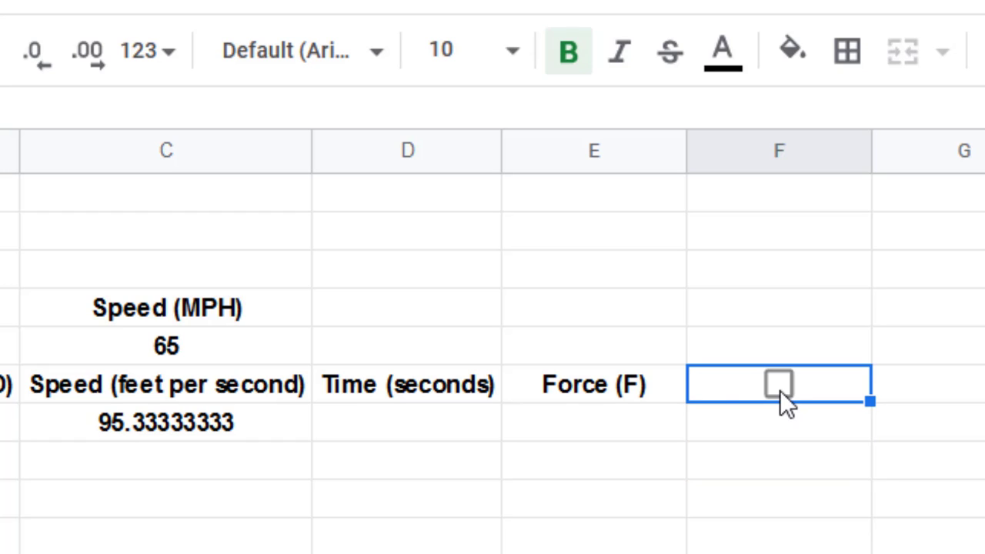
# - Extend the force header in E6 to "Force (F)...check if controlled" and fit column E to its text
pyautogui.click(651, 387)
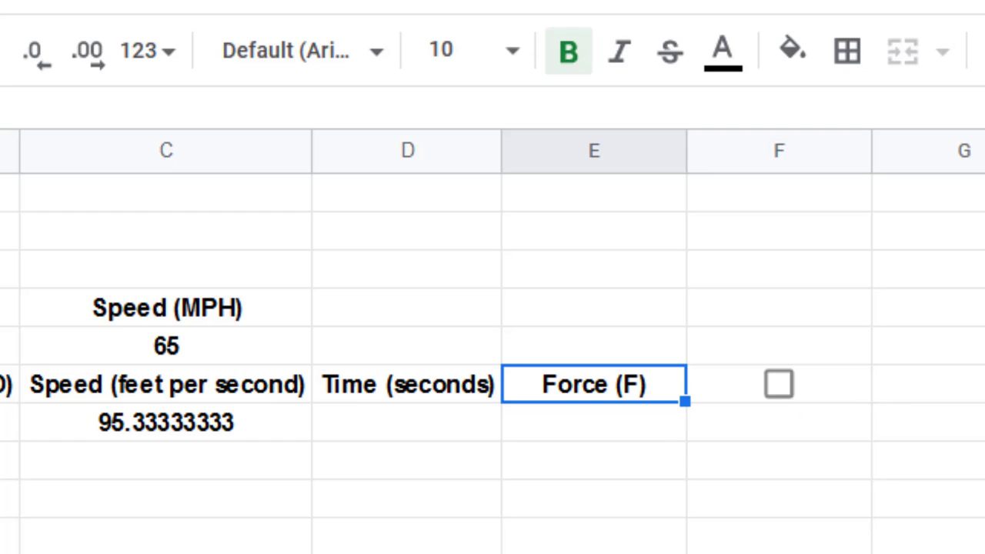
pyautogui.click(3, 108)
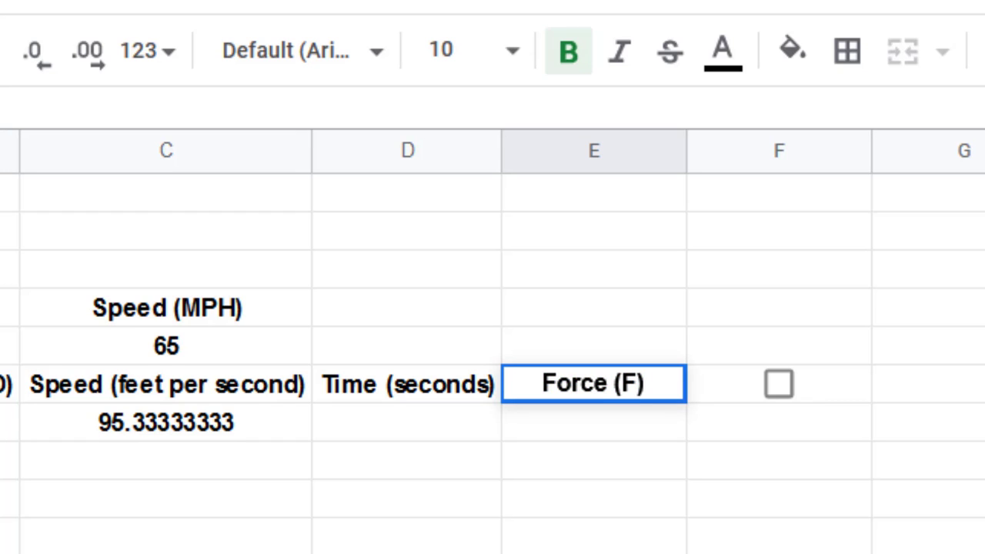
pyautogui.write('...ch')
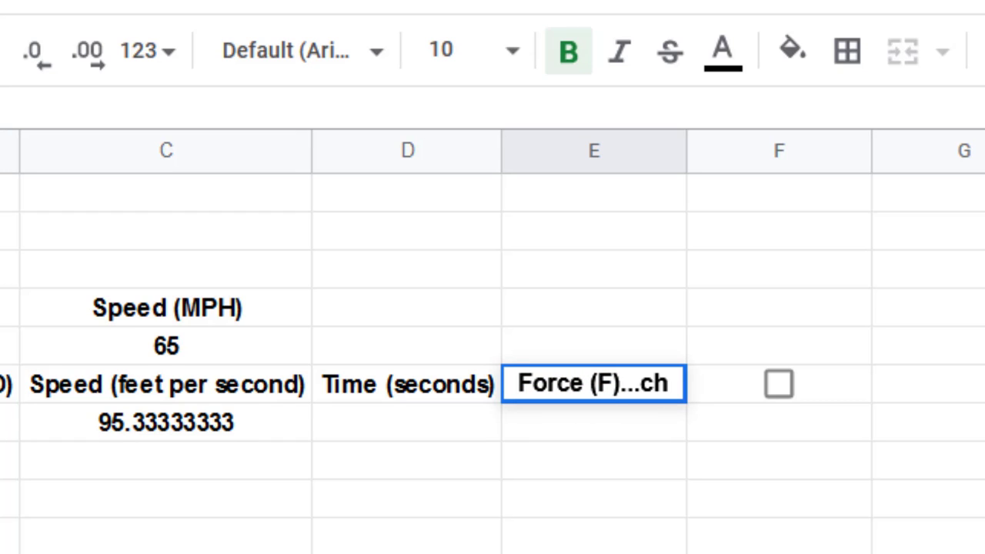
pyautogui.write('eck if')
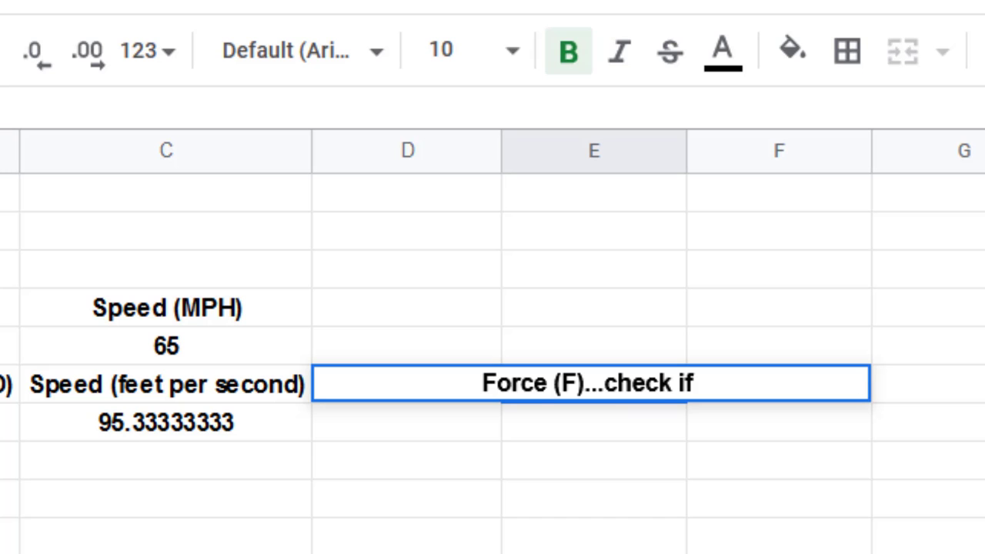
pyautogui.write(' controlled')
pyautogui.press('Return')
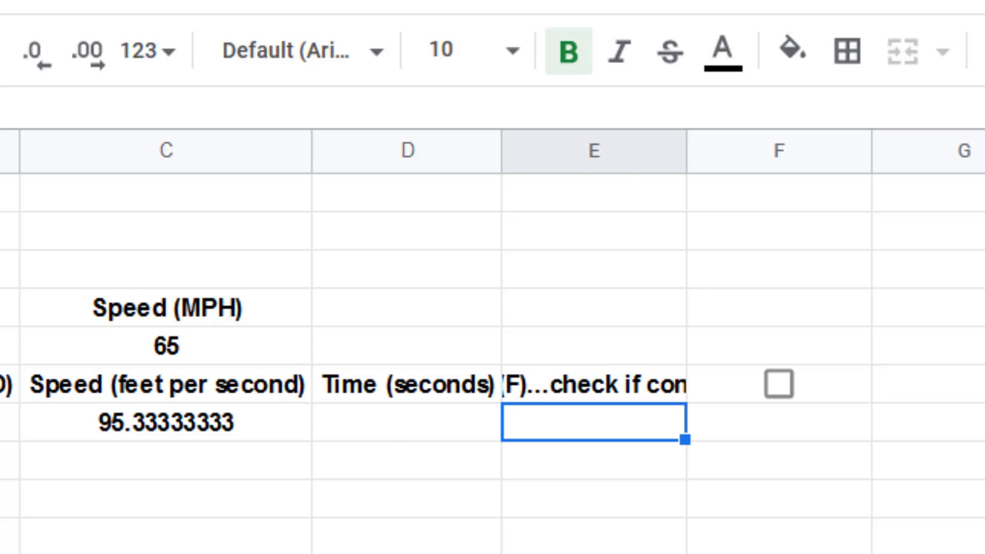
pyautogui.doubleClick(683, 157)
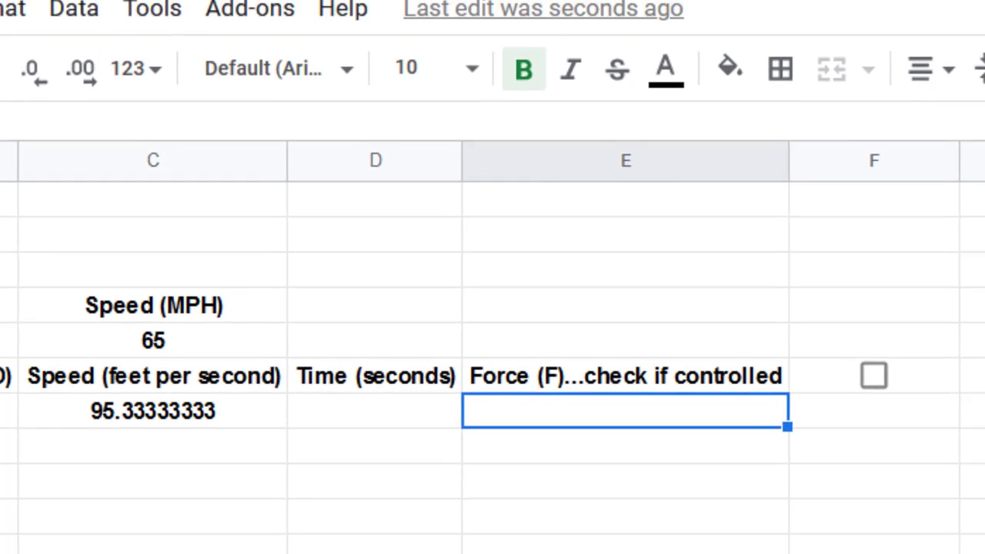
# - Toggle the F6 checkbox on and off, and fit column F to the checkbox's width
pyautogui.click(800, 373)
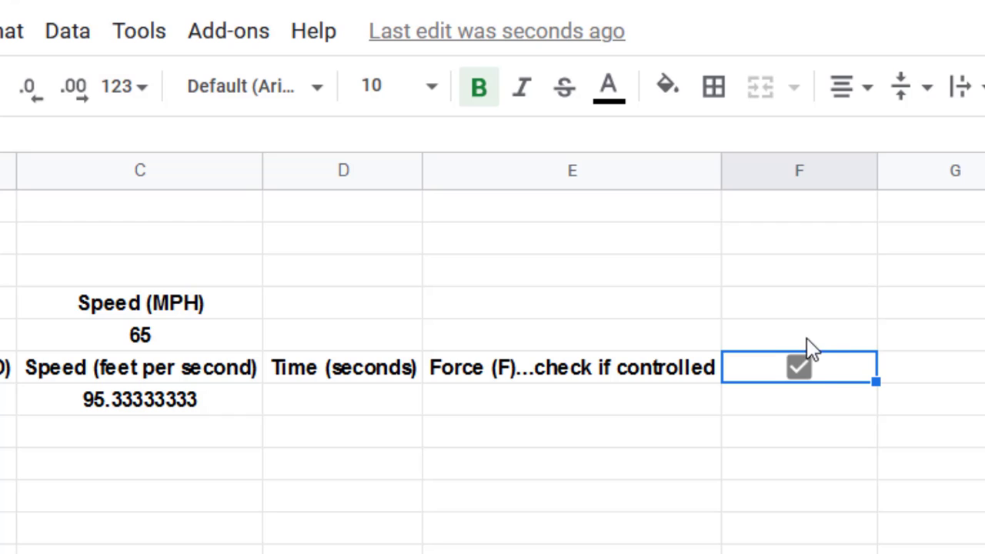
pyautogui.click(802, 368)
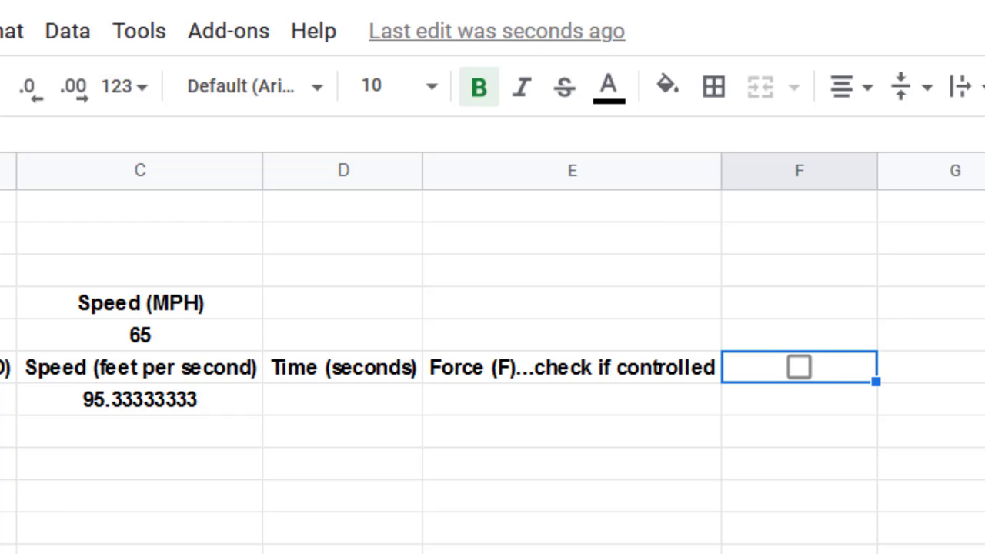
pyautogui.doubleClick(874, 177)
# - Enter the formula =if(F6=TRUE,15,30) in cell E7 so the force depends on the checkbox
pyautogui.click(678, 401)
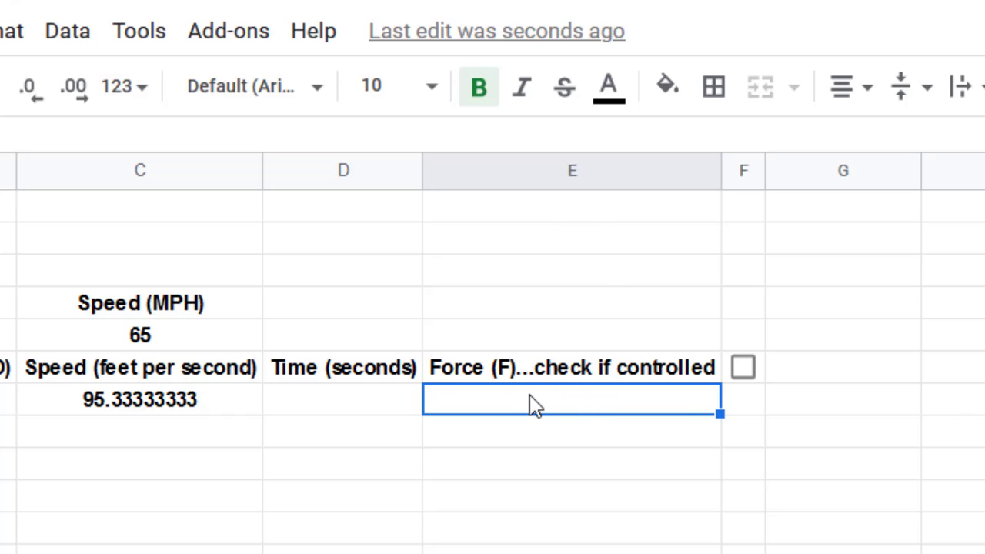
pyautogui.write('=')
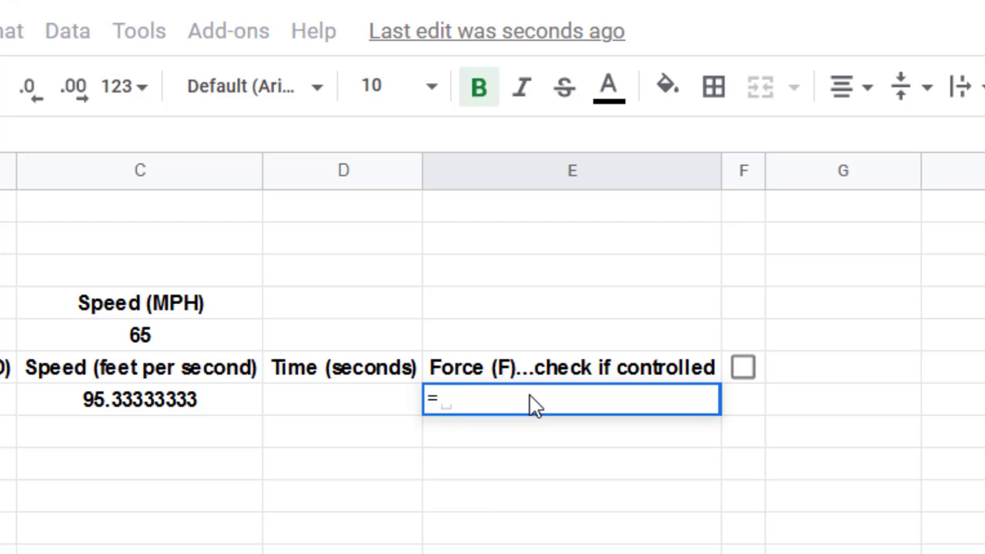
pyautogui.write('if')
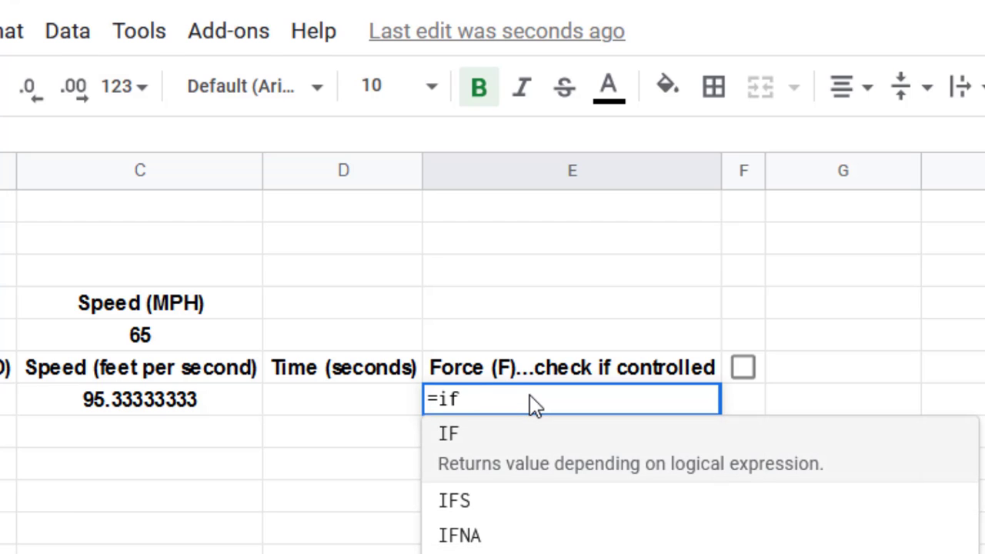
pyautogui.write('(')
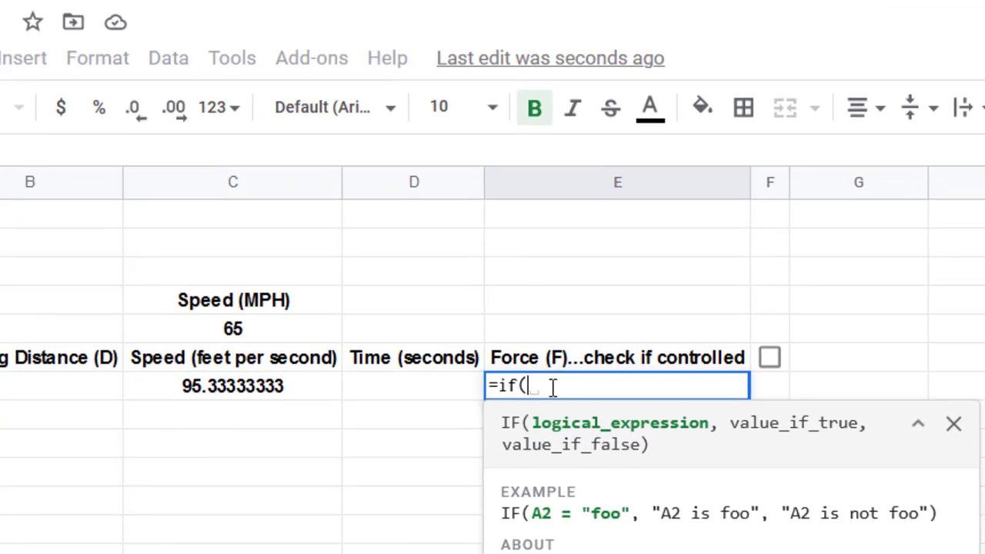
pyautogui.write('F')
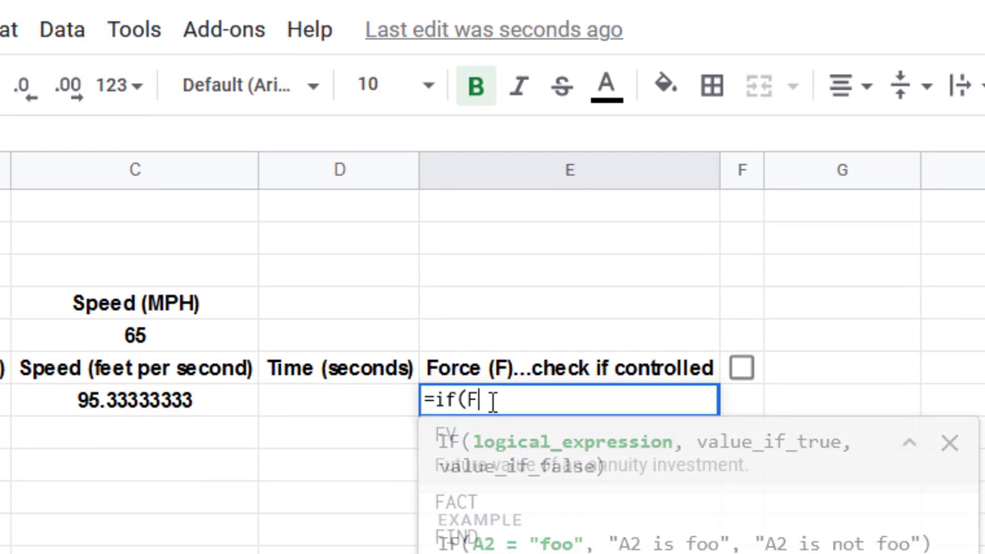
pyautogui.write('6=')
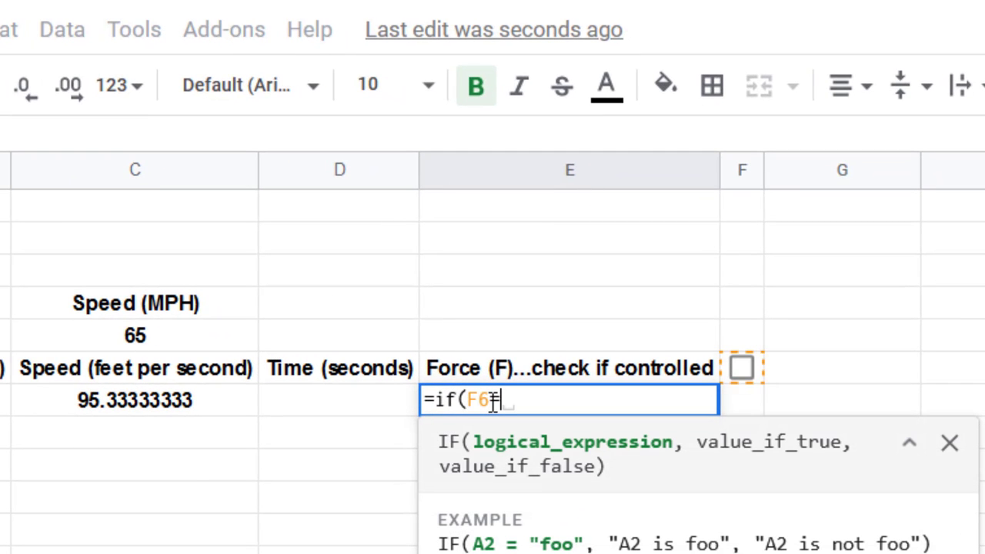
pyautogui.write('TRUE')
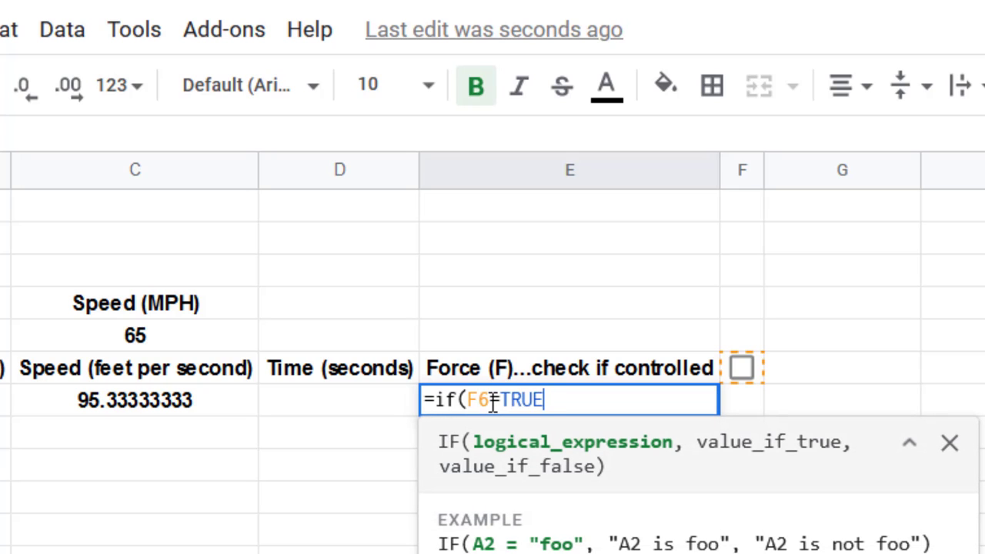
pyautogui.write(',')
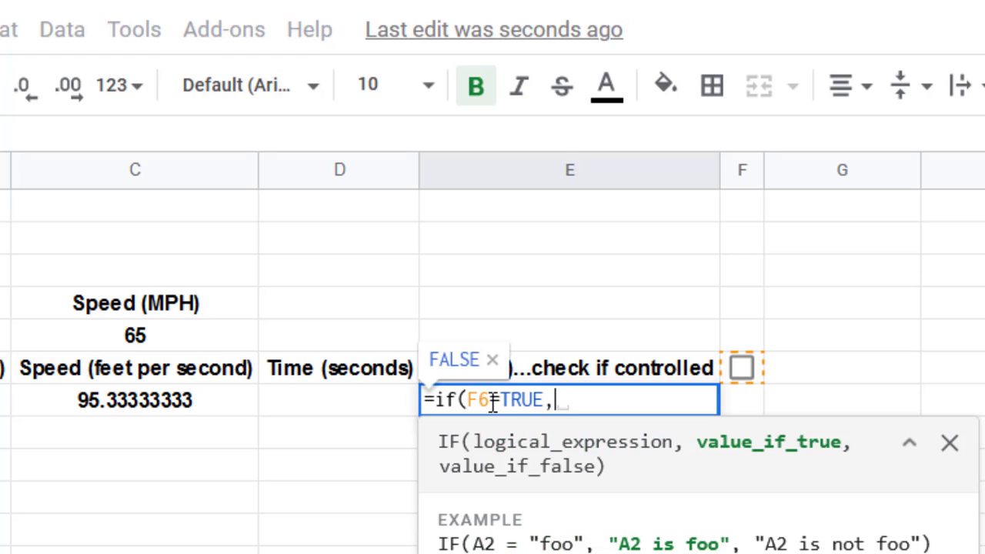
pyautogui.write('15')
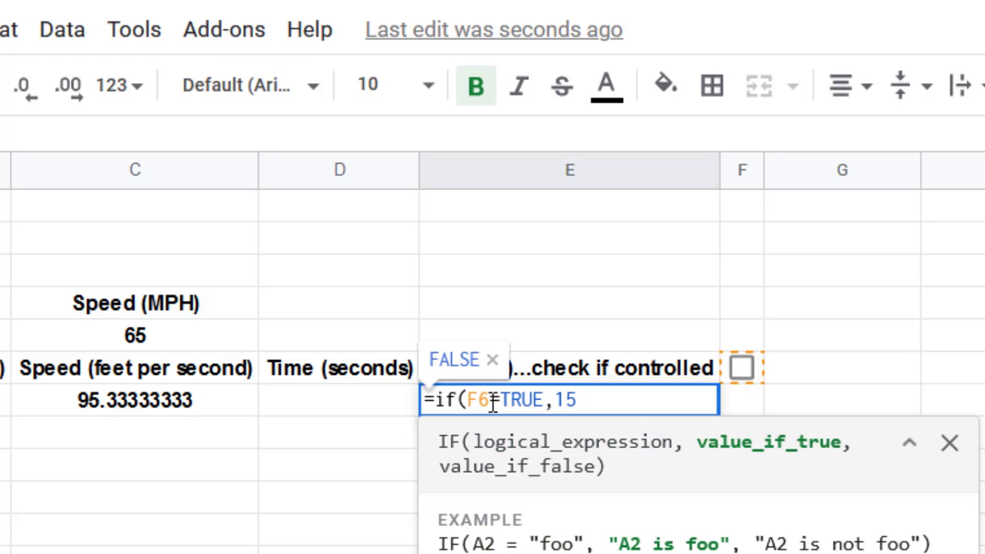
pyautogui.write(',')
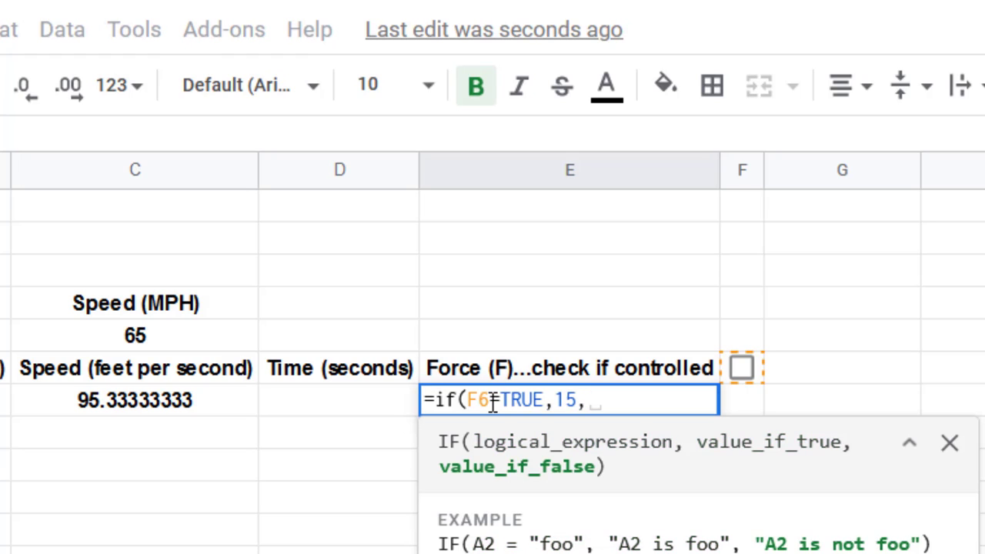
pyautogui.write('30')
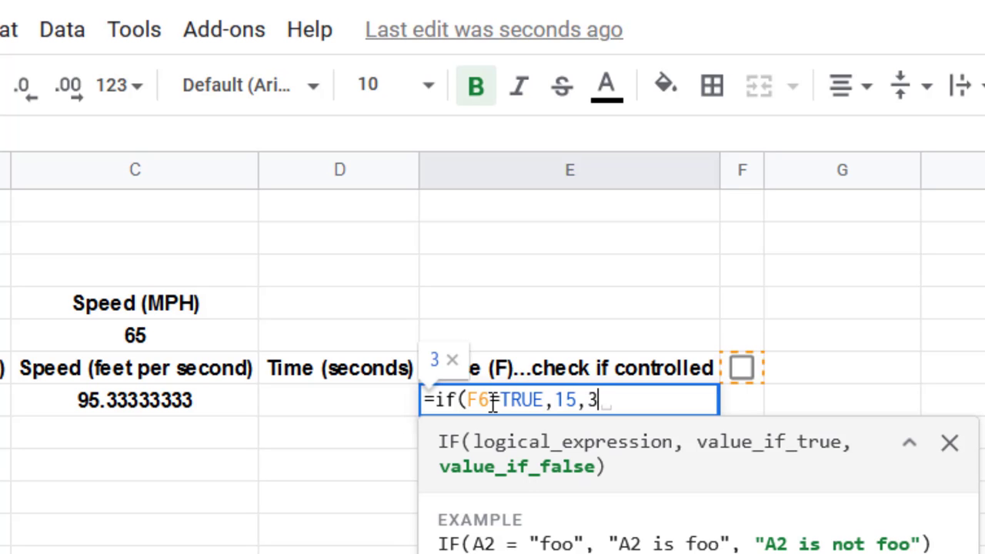
pyautogui.write(')')
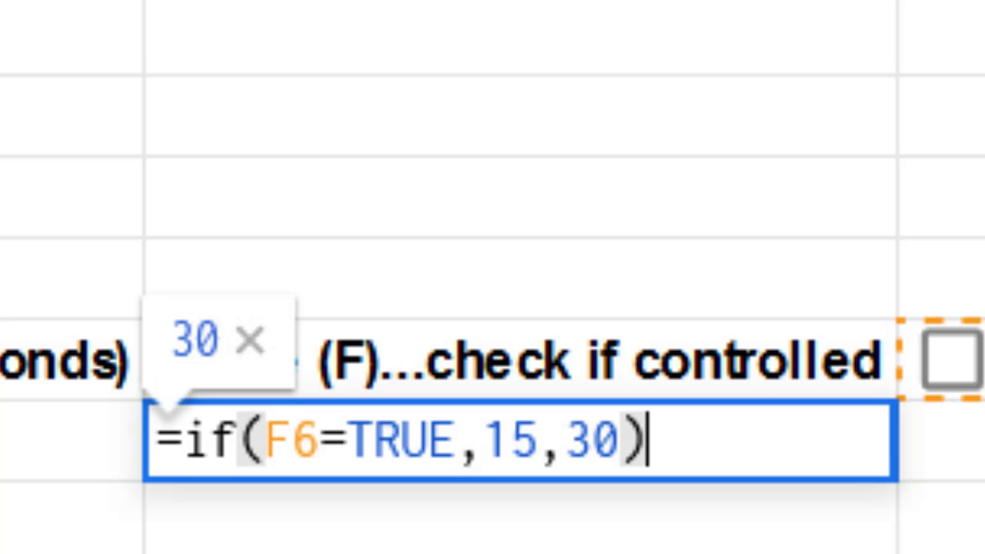
pyautogui.press('Return')
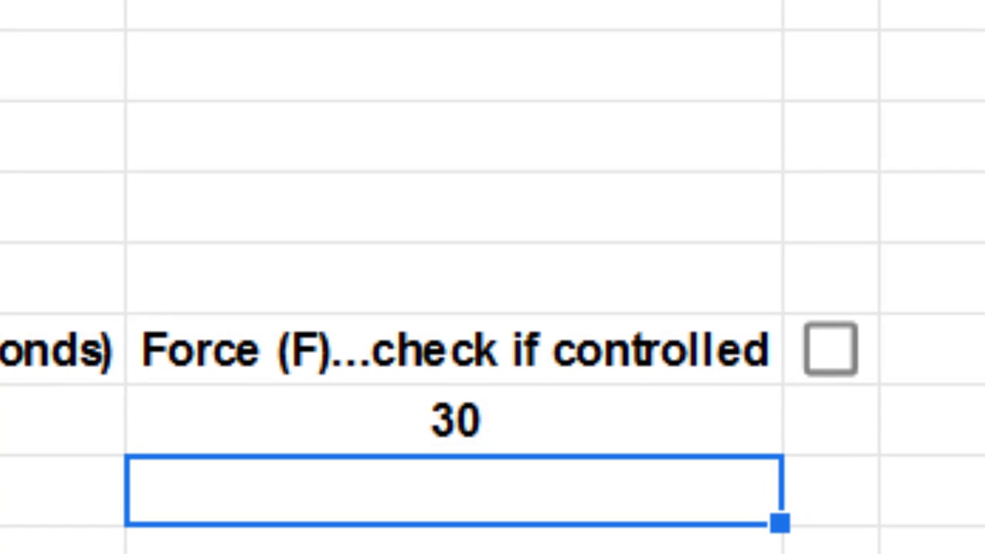
# - Test the force formula by ticking and unticking the F6 checkbox twice, leaving it unticked
pyautogui.click(830, 356)
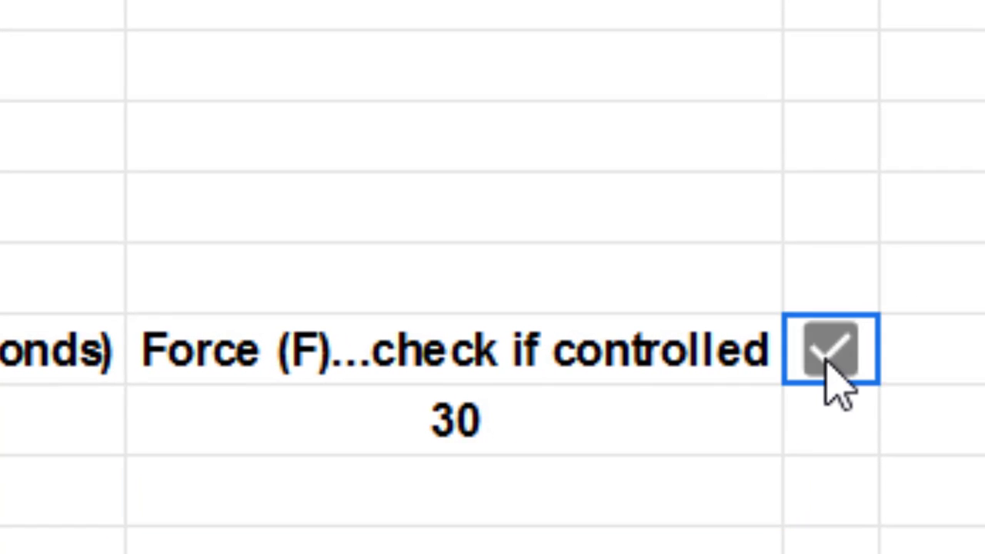
pyautogui.click(831, 356)
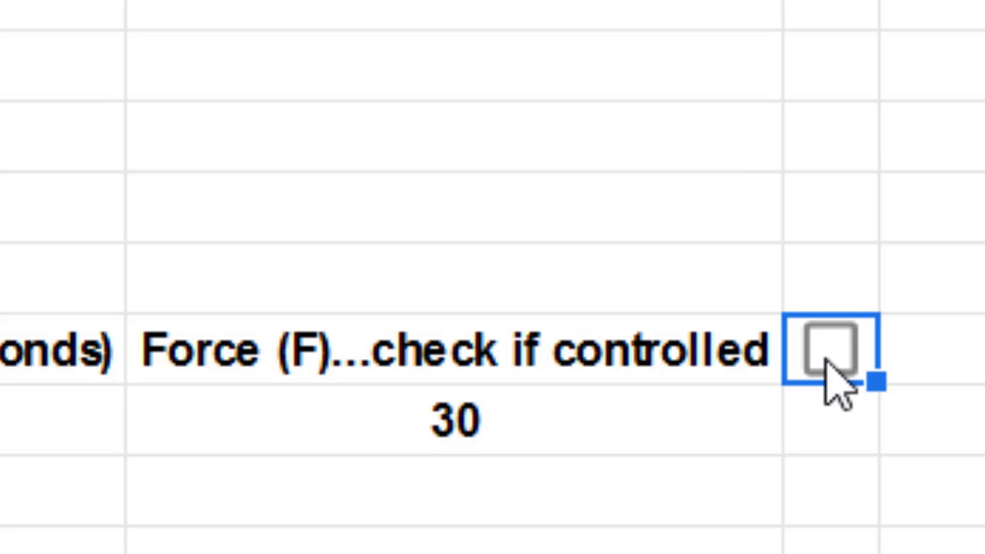
pyautogui.click(830, 355)
pyautogui.click(832, 356)
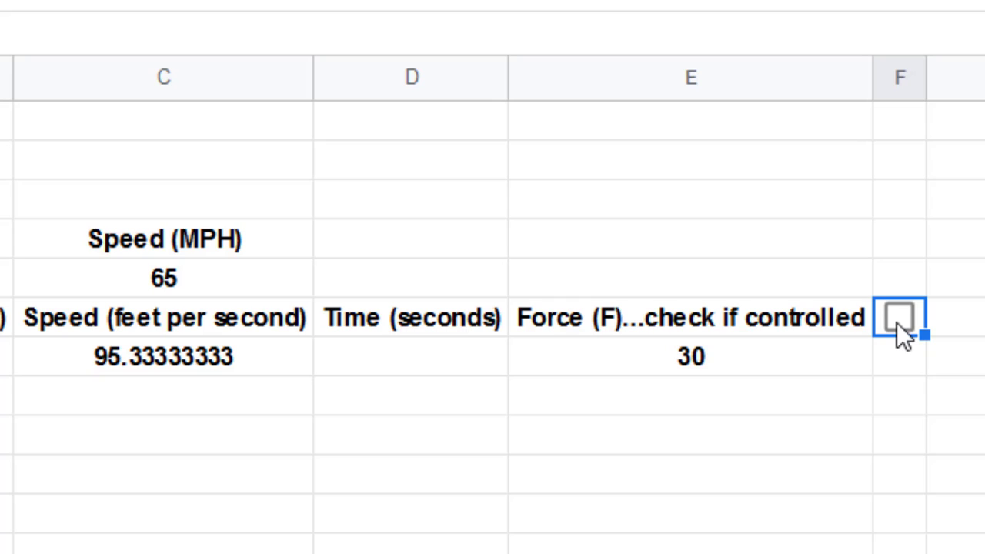
# - Tick the F6 checkbox to switch the force to the controlled value
pyautogui.click(900, 319)
pyautogui.click(690, 545)
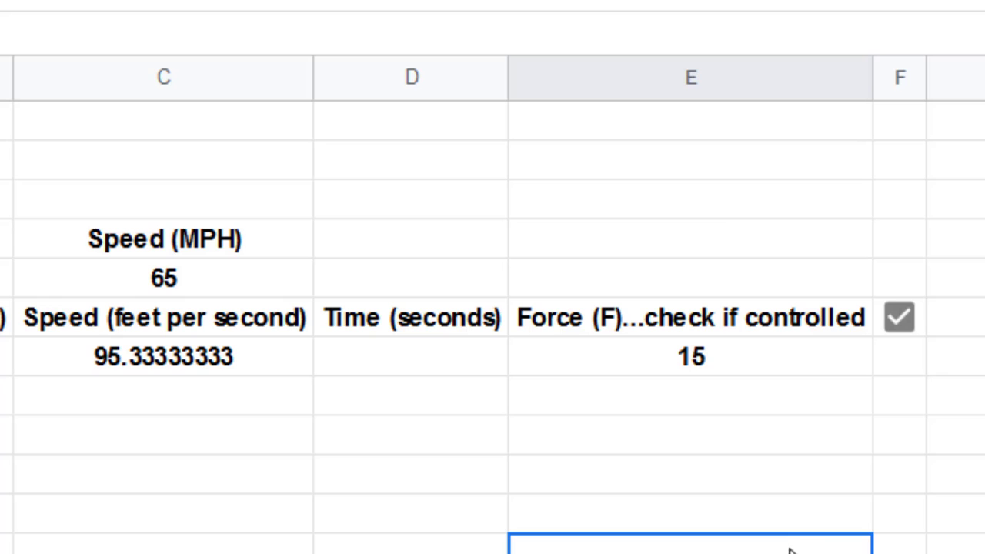
# - Enter the formula =C7/E7 in cell D7 to calculate the time from speed and force
pyautogui.click(454, 320)
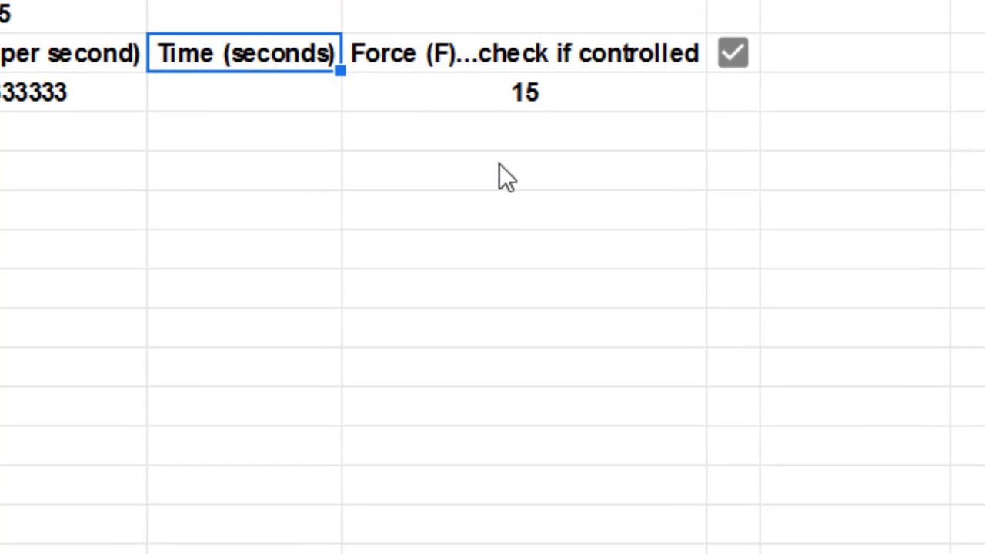
pyautogui.click(324, 255)
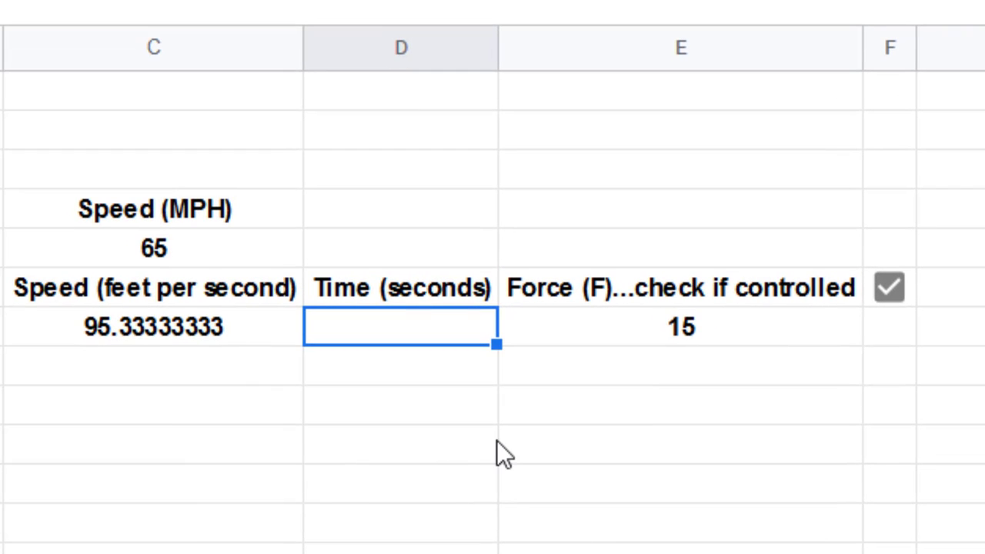
pyautogui.write('=')
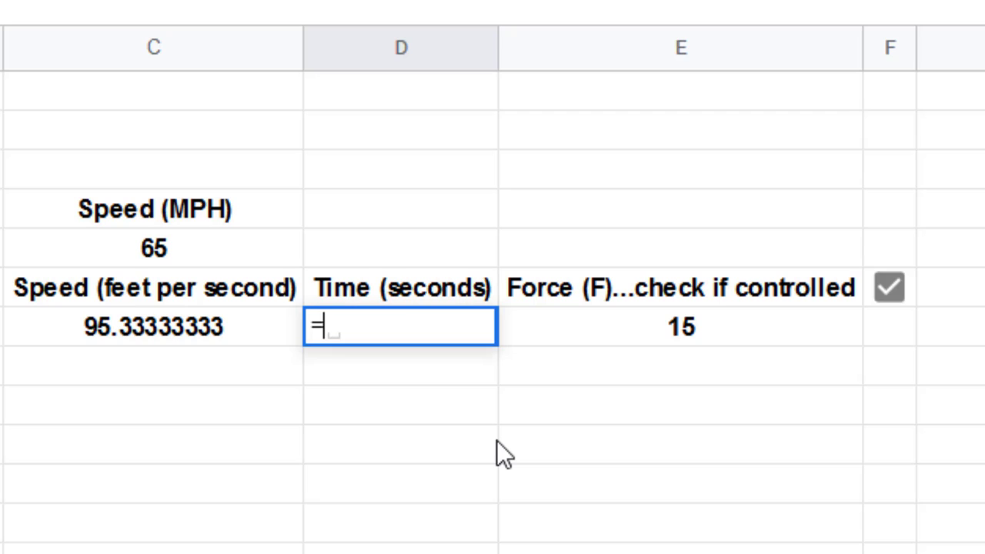
pyautogui.click(185, 328)
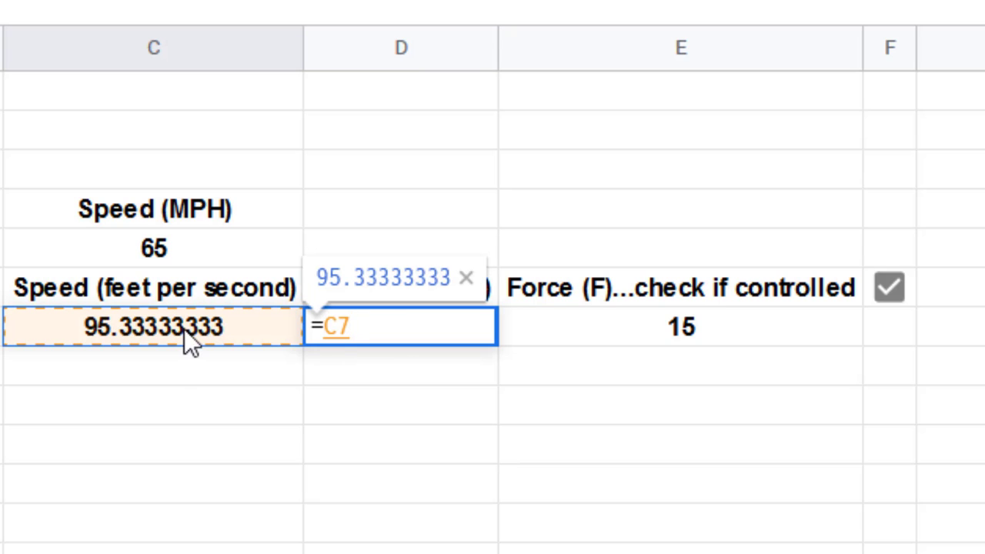
pyautogui.write('/')
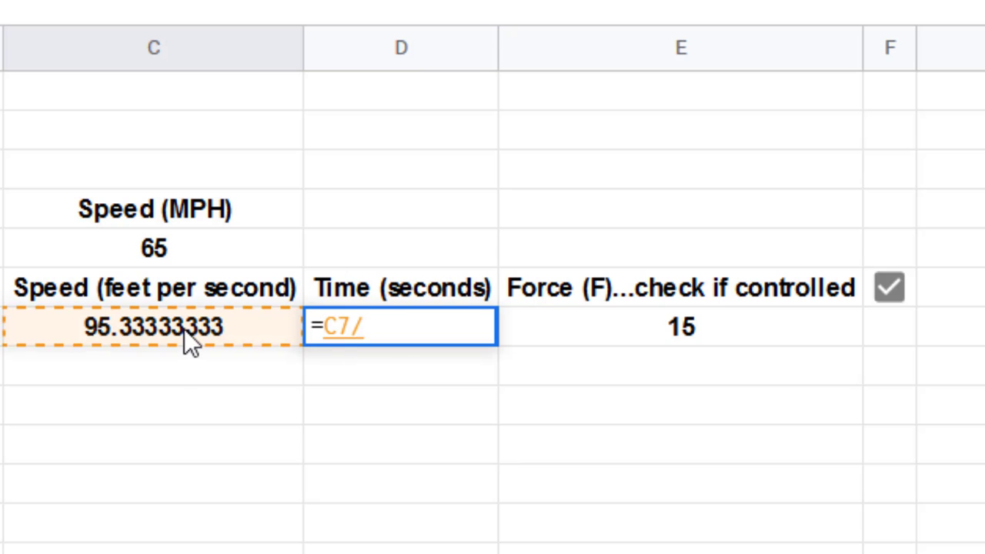
pyautogui.click(736, 318)
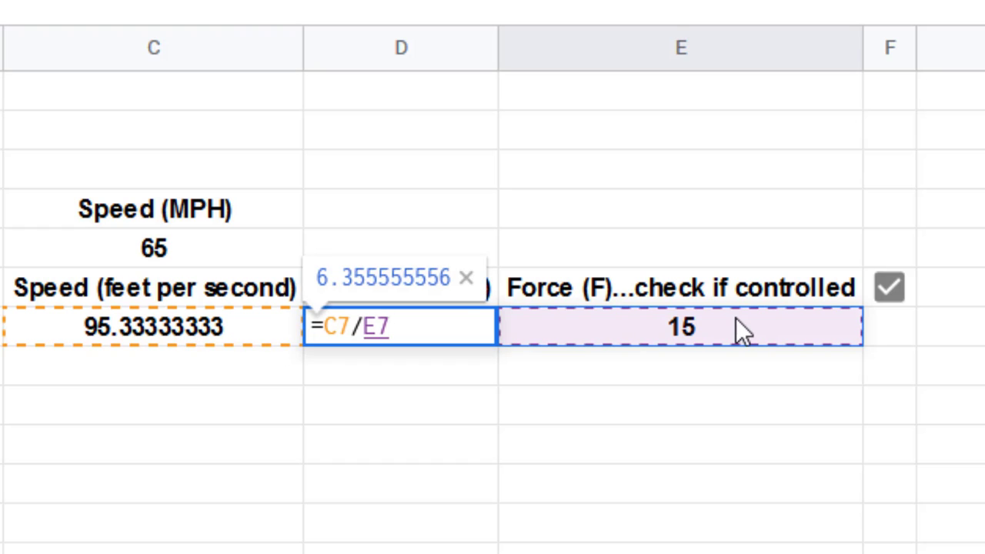
pyautogui.press('Return')
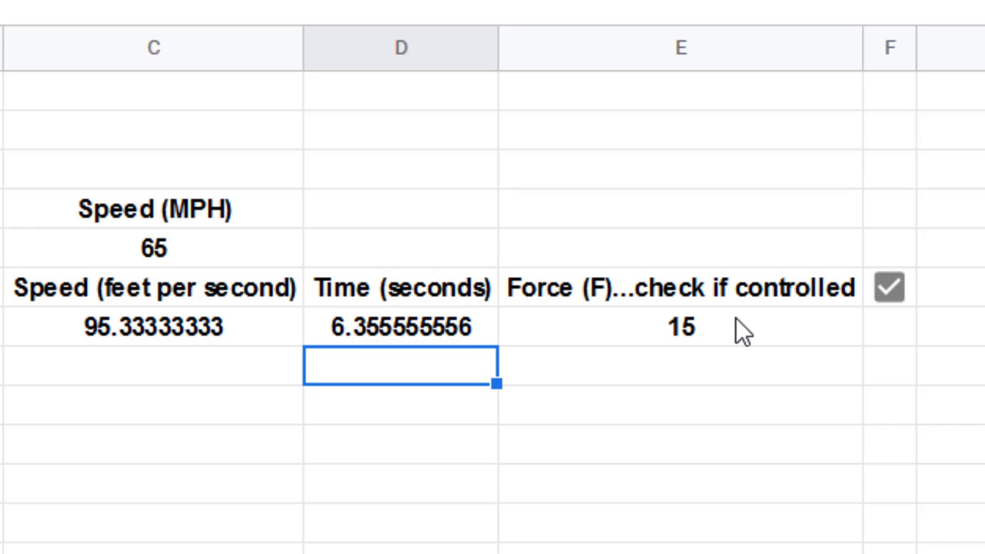
# - Test the time formula by unticking the F6 checkbox and ticking it again
pyautogui.click(889, 290)
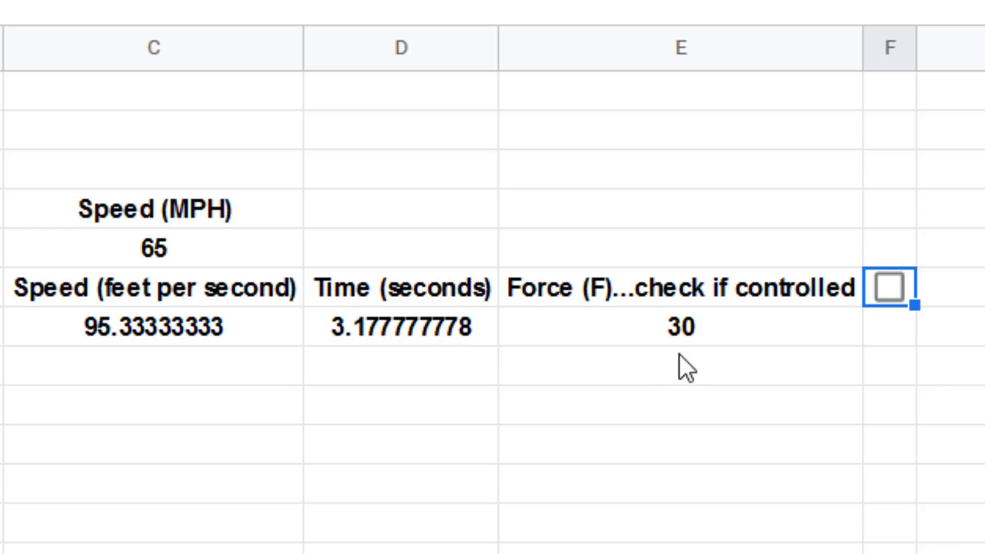
pyautogui.click(893, 288)
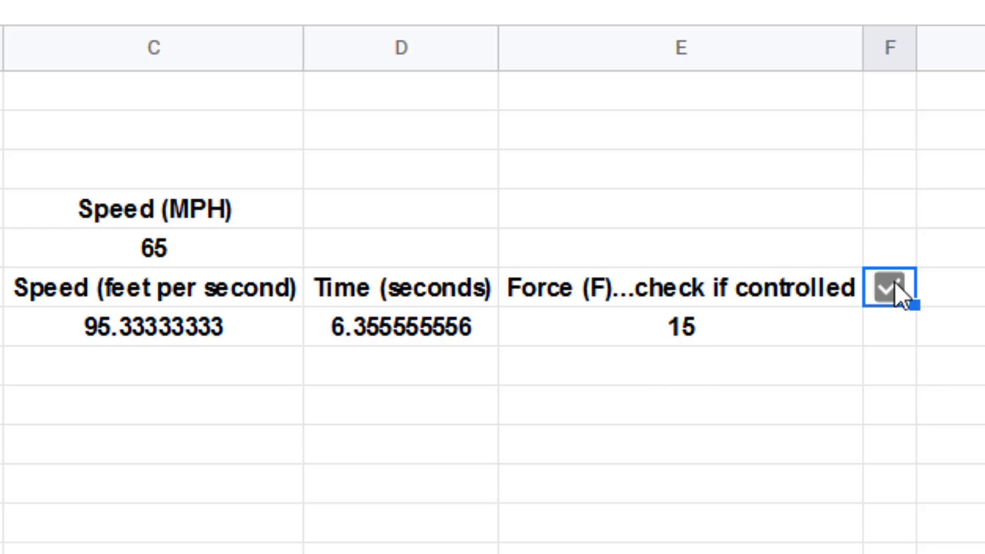